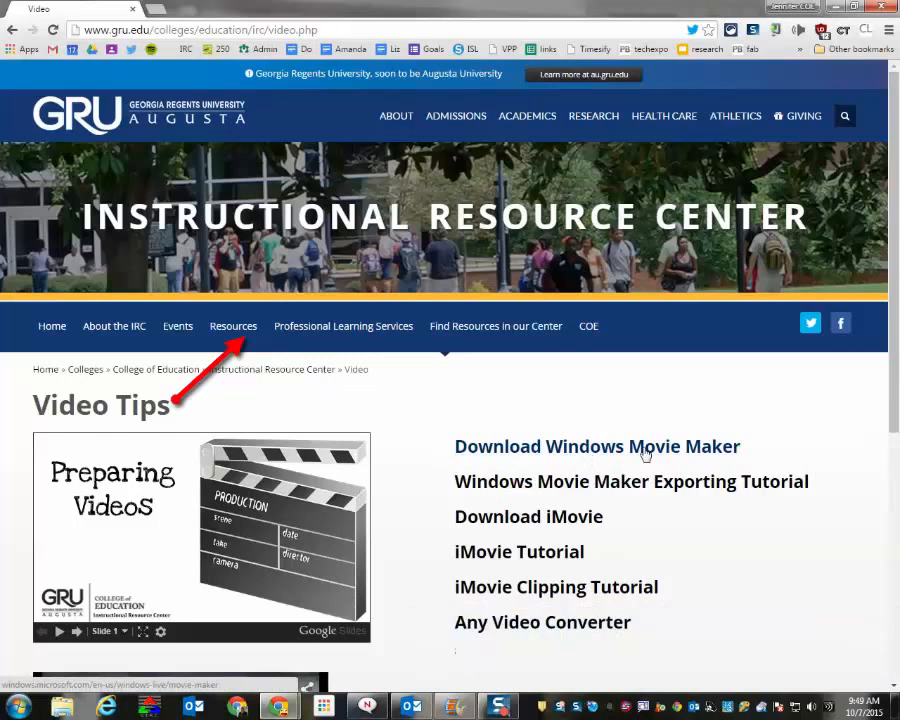
Open the Windows Movie Maker download page from Video Tips, download the setup file and run it
{"action": "left_click", "coordinate": [645, 450]}
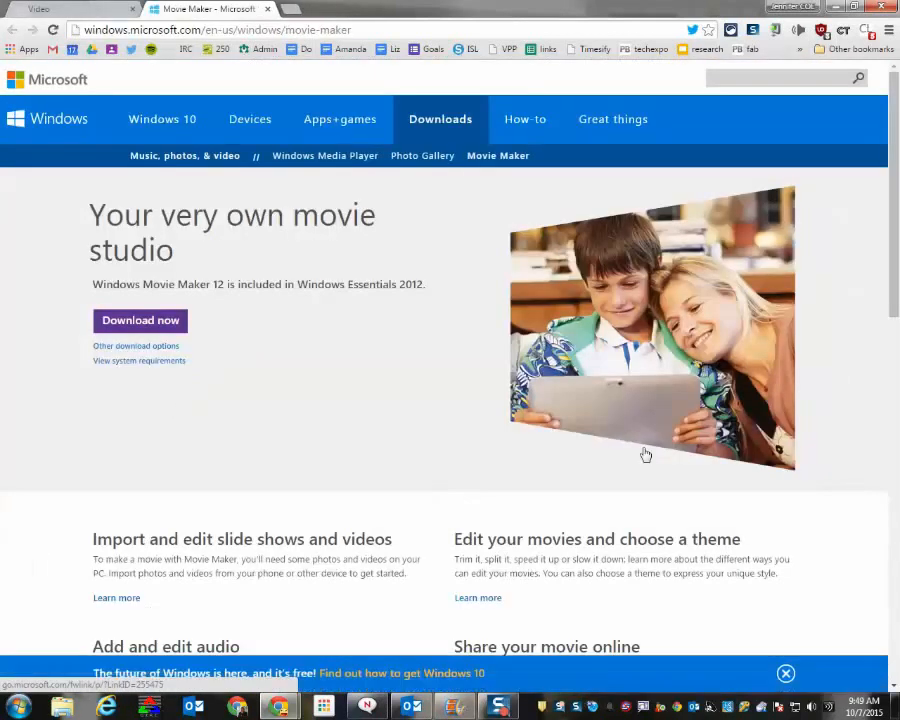
{"action": "left_click", "coordinate": [145, 321]}
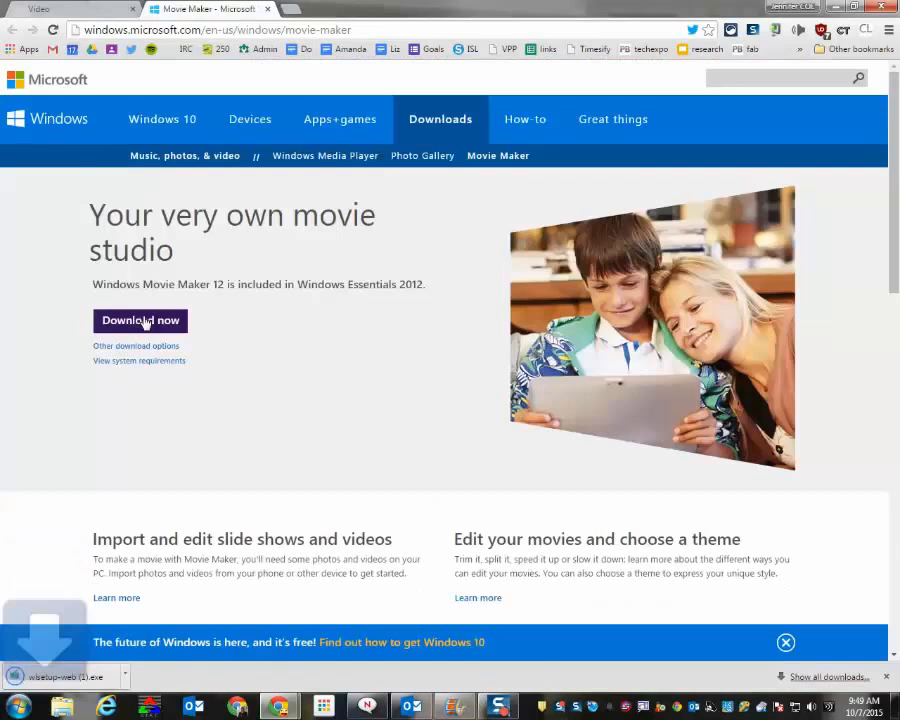
{"action": "left_click", "coordinate": [112, 677]}
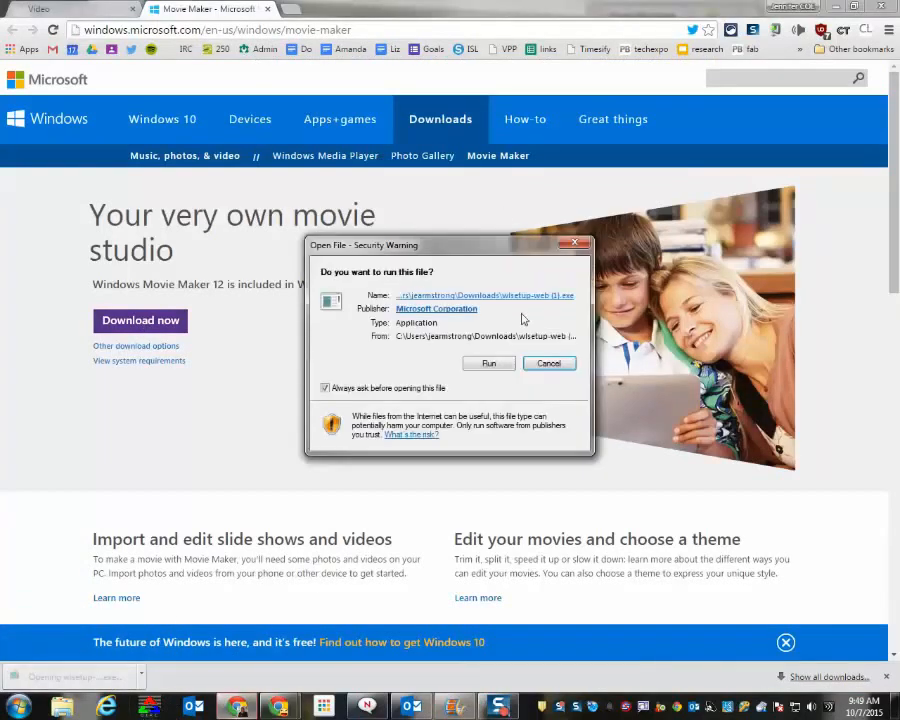
{"action": "left_click", "coordinate": [500, 364]}
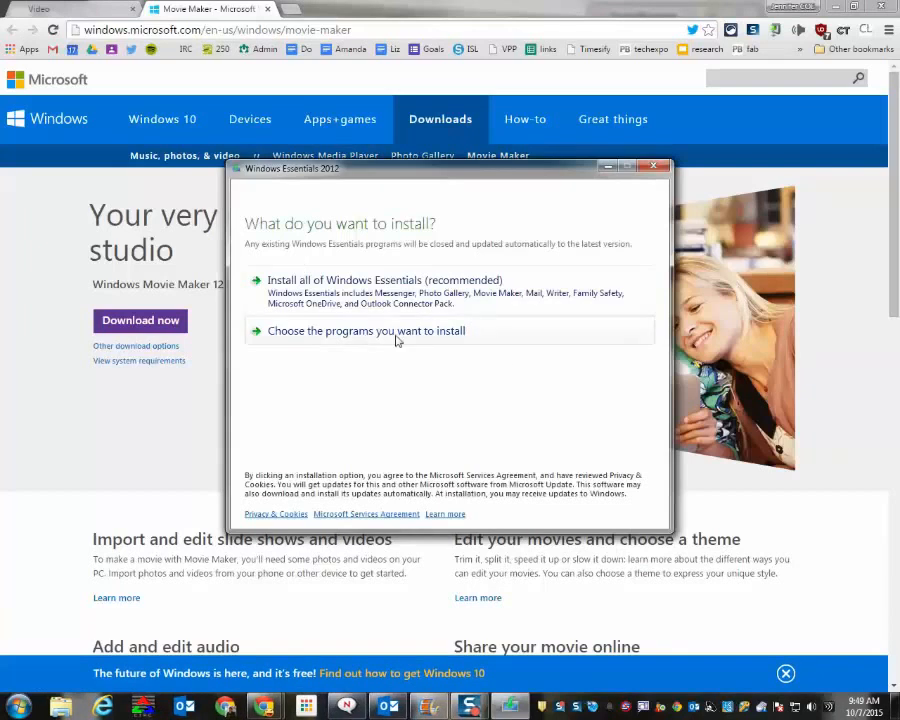
Review the individual Windows Essentials programs offered for installation, cancel the setup and close the Movie Maker download page
{"action": "left_click", "coordinate": [397, 341]}
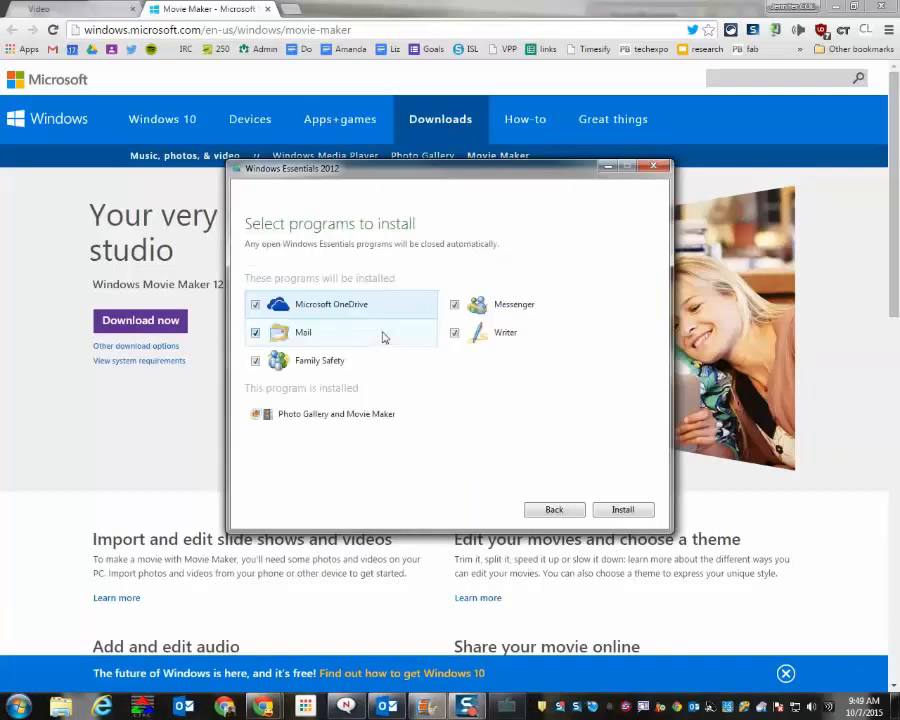
{"action": "left_click", "coordinate": [255, 361]}
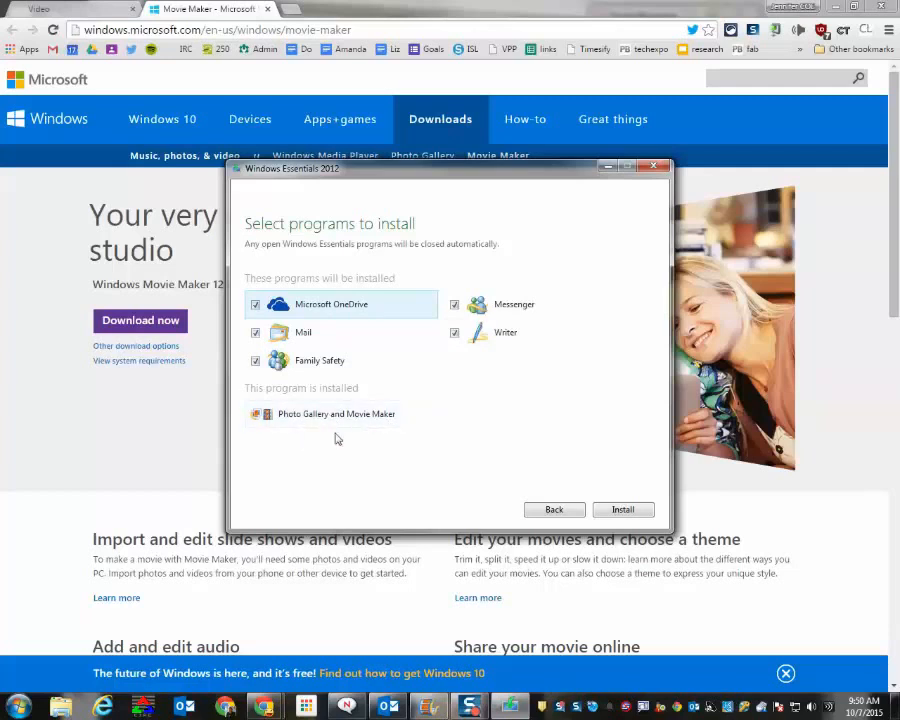
{"action": "left_click", "coordinate": [555, 509]}
{"action": "left_click", "coordinate": [653, 166]}
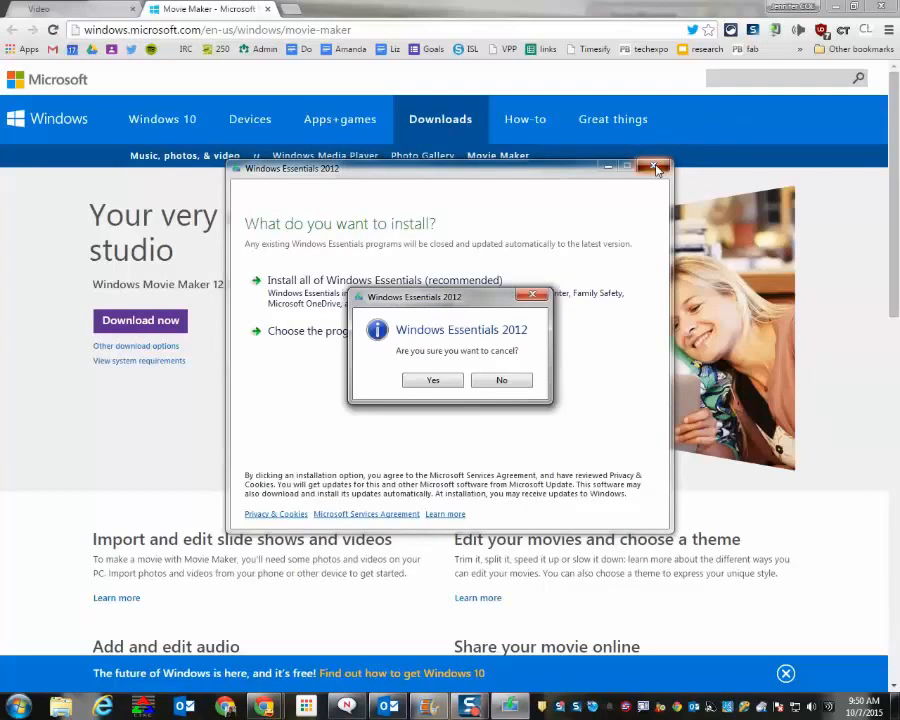
{"action": "left_click", "coordinate": [432, 378]}
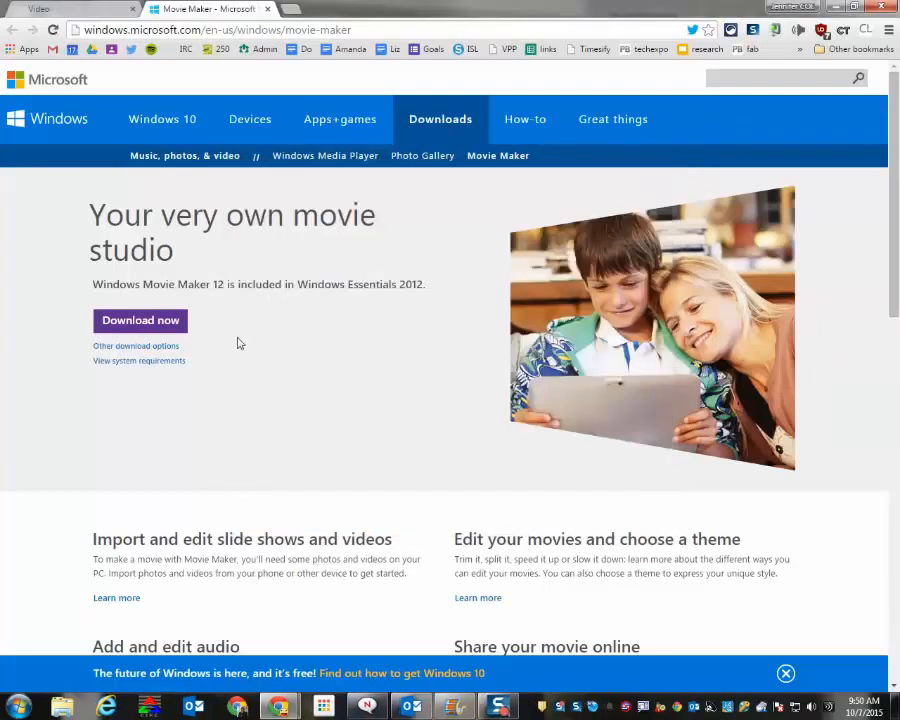
{"action": "left_click", "coordinate": [267, 10]}
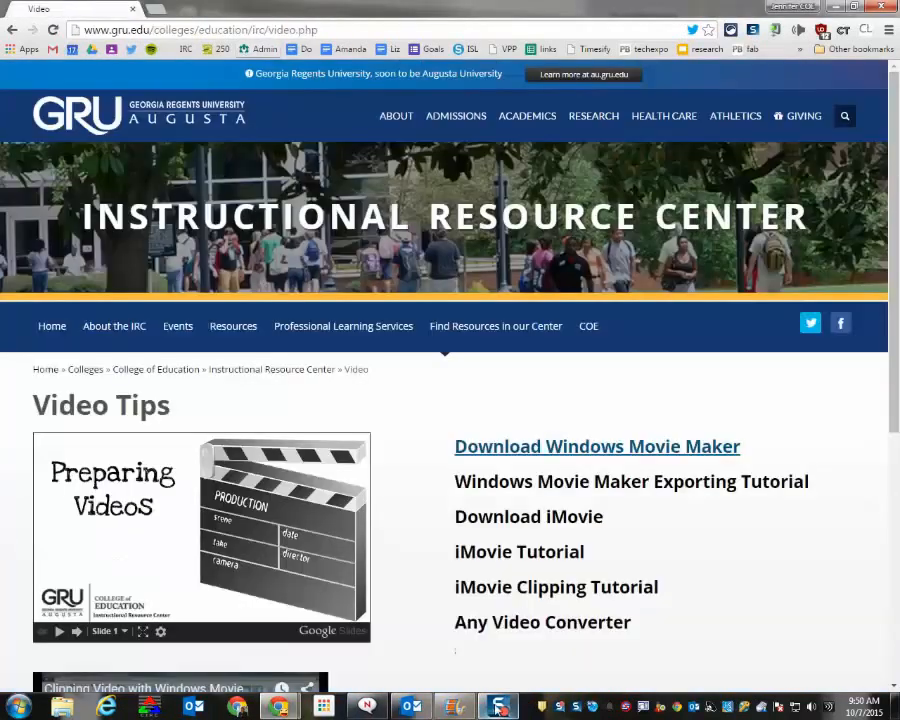
Switch to Movie Maker and add the video from the Sample Videos folder of the Videos library
{"action": "left_click", "coordinate": [453, 707]}
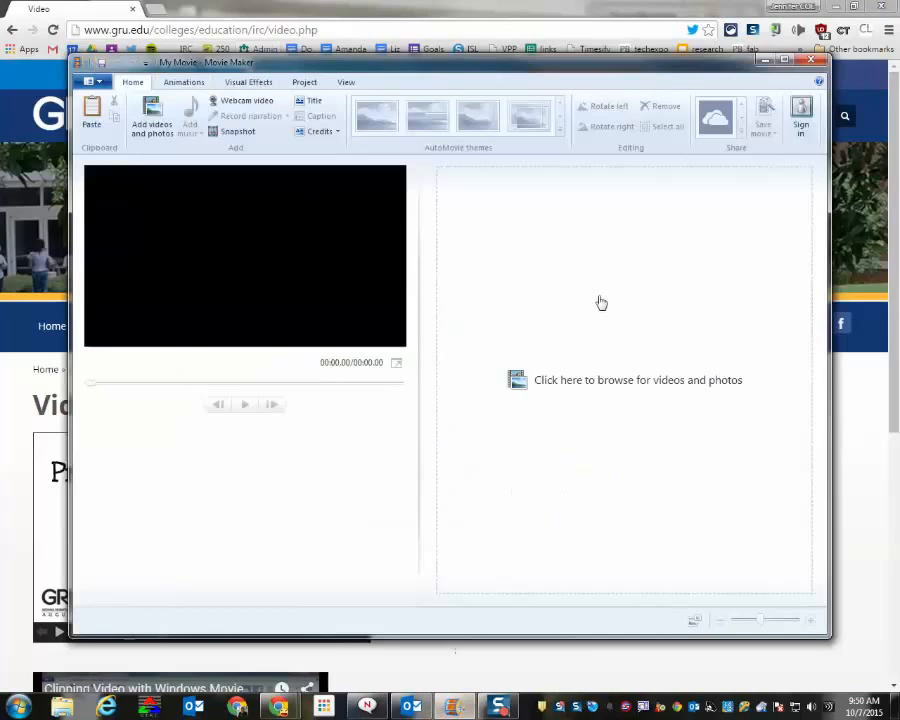
{"action": "left_click", "coordinate": [596, 386]}
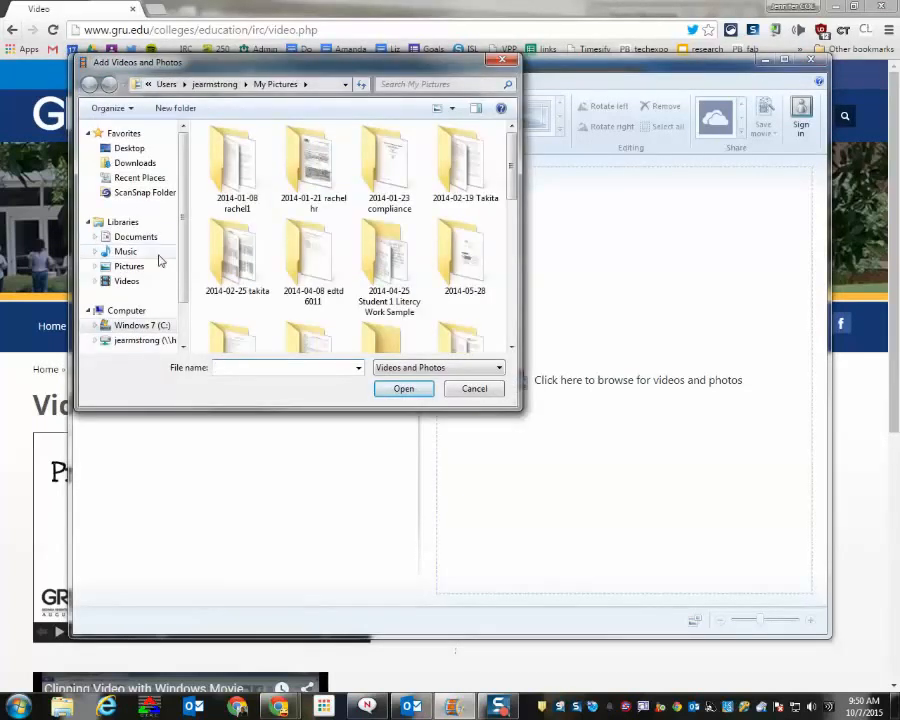
{"action": "left_click", "coordinate": [153, 284]}
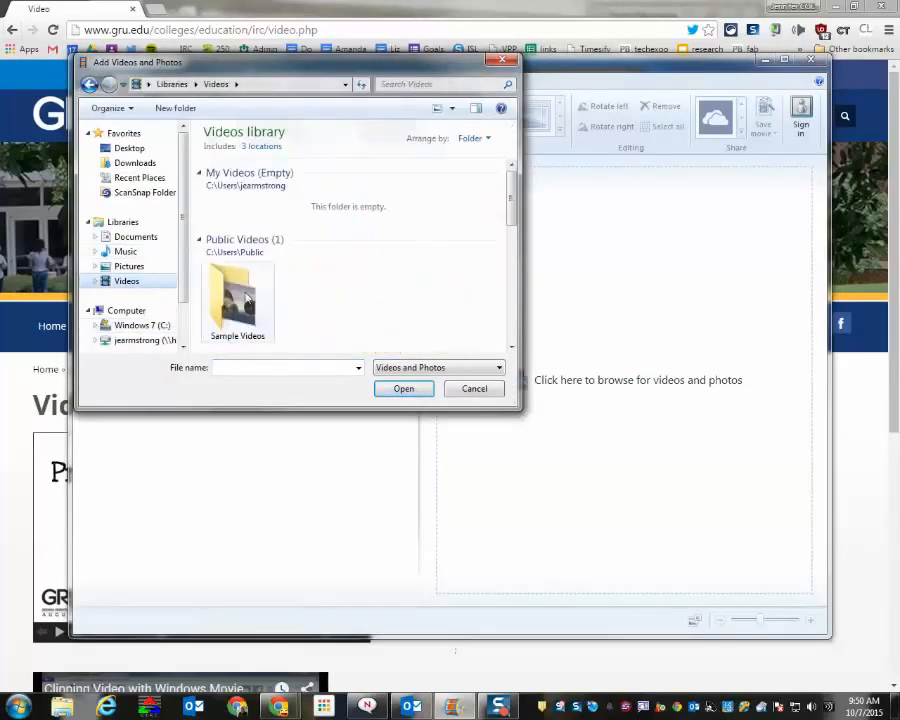
{"action": "double_click", "coordinate": [240, 292]}
{"action": "left_click", "coordinate": [250, 193]}
{"action": "left_click", "coordinate": [399, 388]}
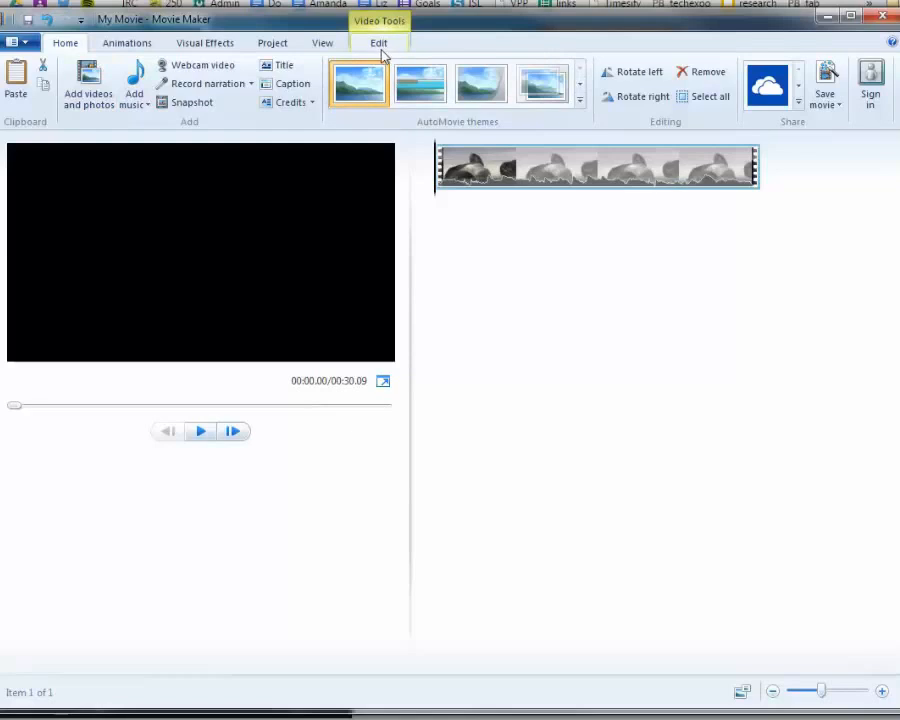
Trim the clip to start at about 9.65 s and end at about 19.44 s, and save the trim
{"action": "left_click", "coordinate": [384, 50]}
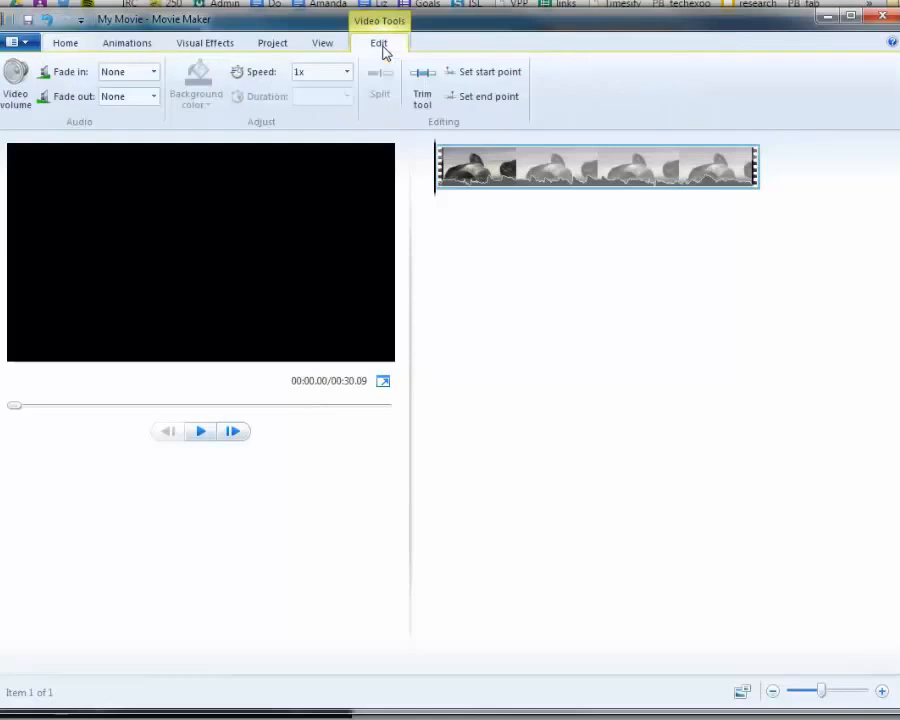
{"action": "left_click", "coordinate": [424, 98]}
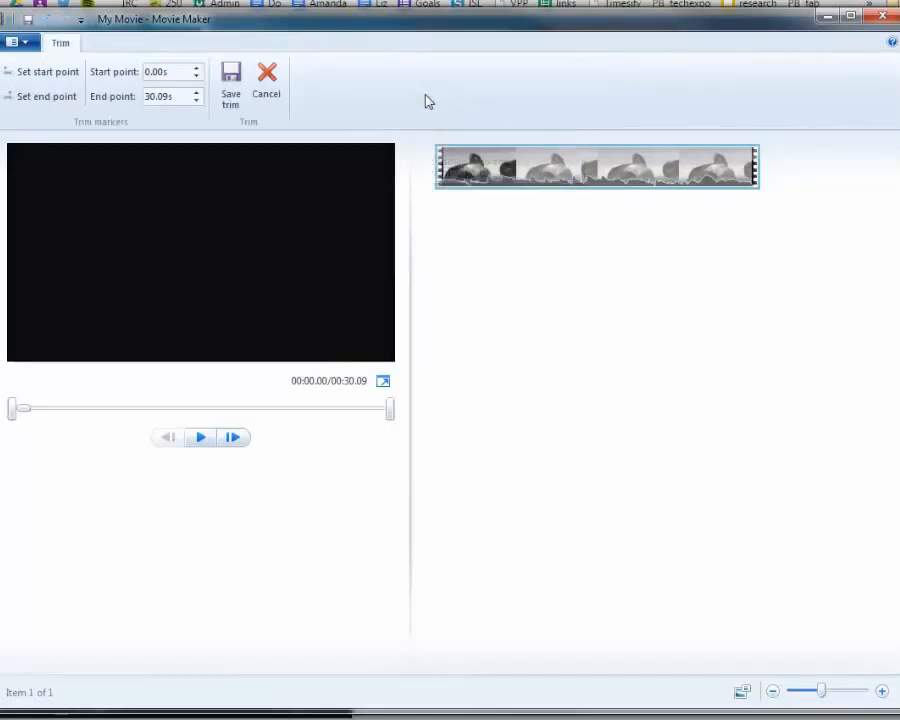
{"action": "left_click", "coordinate": [203, 438]}
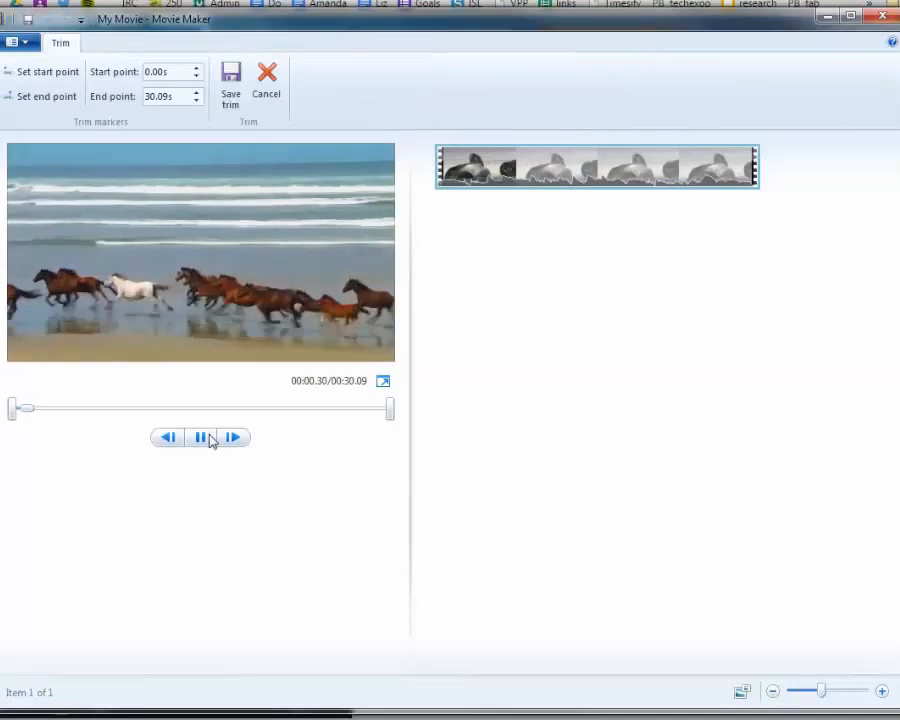
{"action": "left_click", "coordinate": [202, 438]}
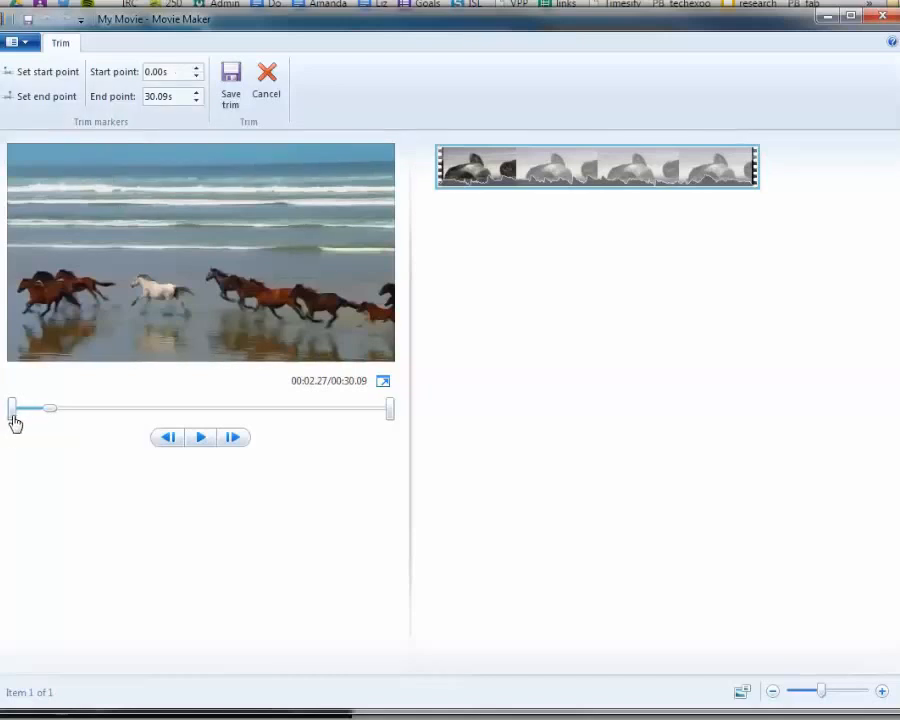
{"action": "left_click_drag", "start_coordinate": [13, 417], "coordinate": [128, 410]}
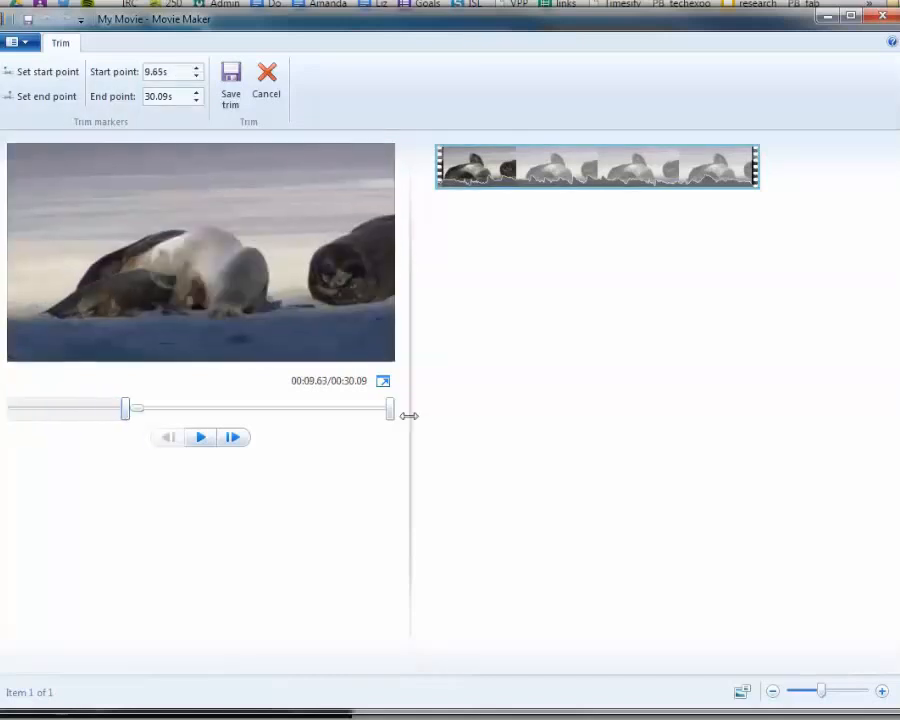
{"action": "left_click_drag", "start_coordinate": [392, 418], "coordinate": [388, 418]}
{"action": "left_click_drag", "start_coordinate": [332, 428], "coordinate": [269, 432]}
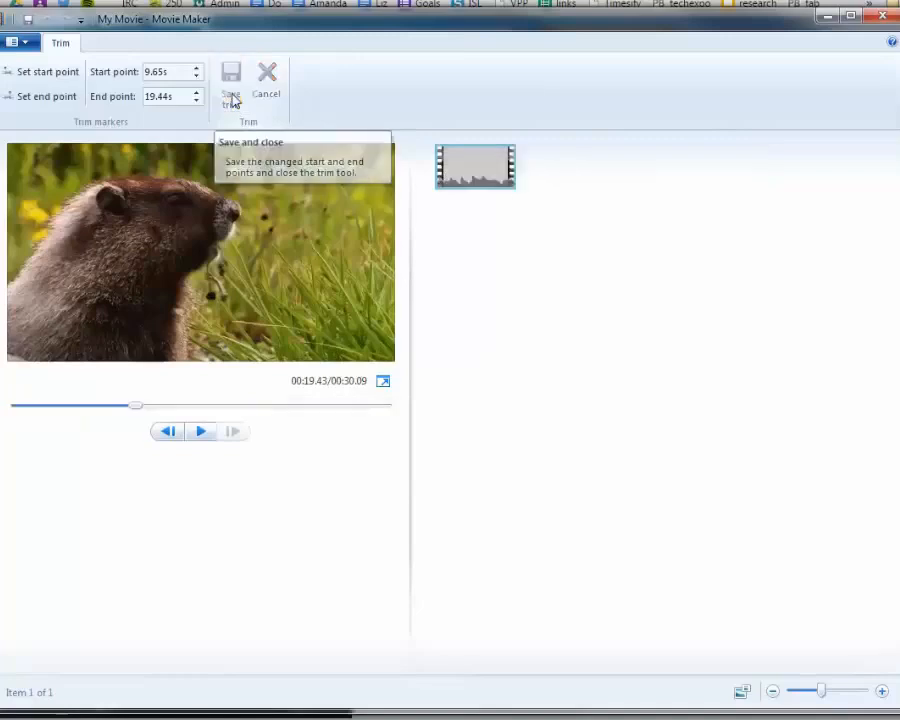
{"action": "left_click", "coordinate": [231, 98]}
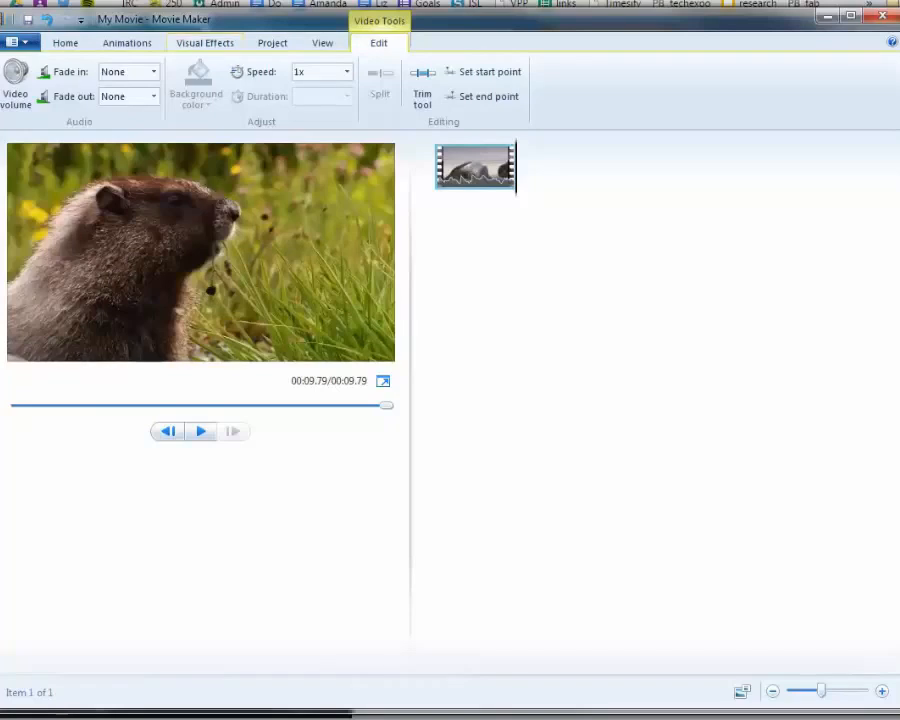
Export the trimmed movie with the "For gmail" setting to the Desktop as "lesson 3 clip 1" in Windows Media Video format
{"action": "left_click", "coordinate": [66, 44]}
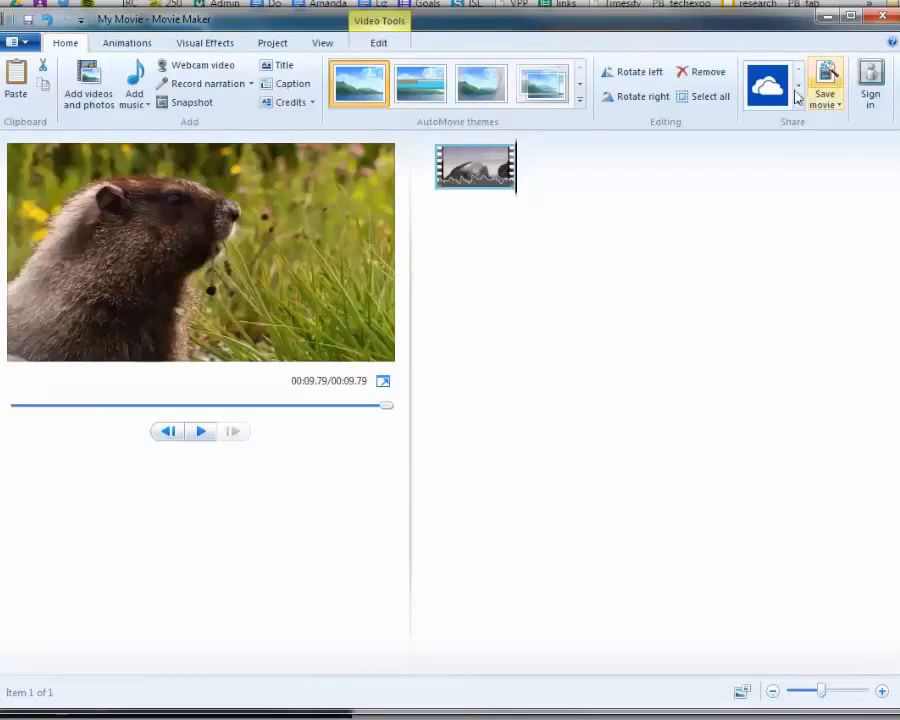
{"action": "left_click", "coordinate": [836, 104]}
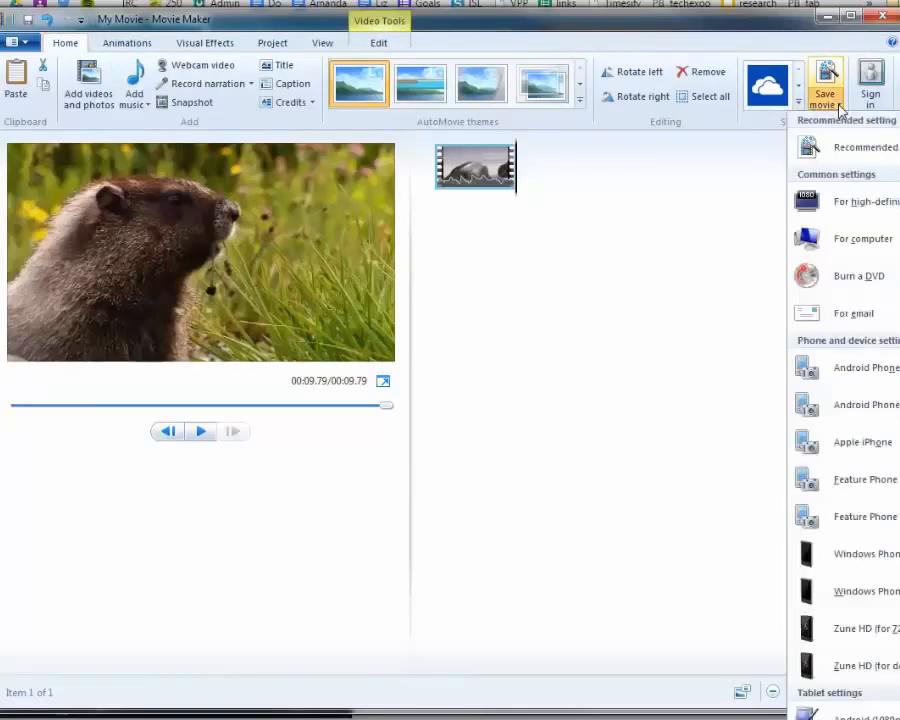
{"action": "left_click", "coordinate": [822, 316]}
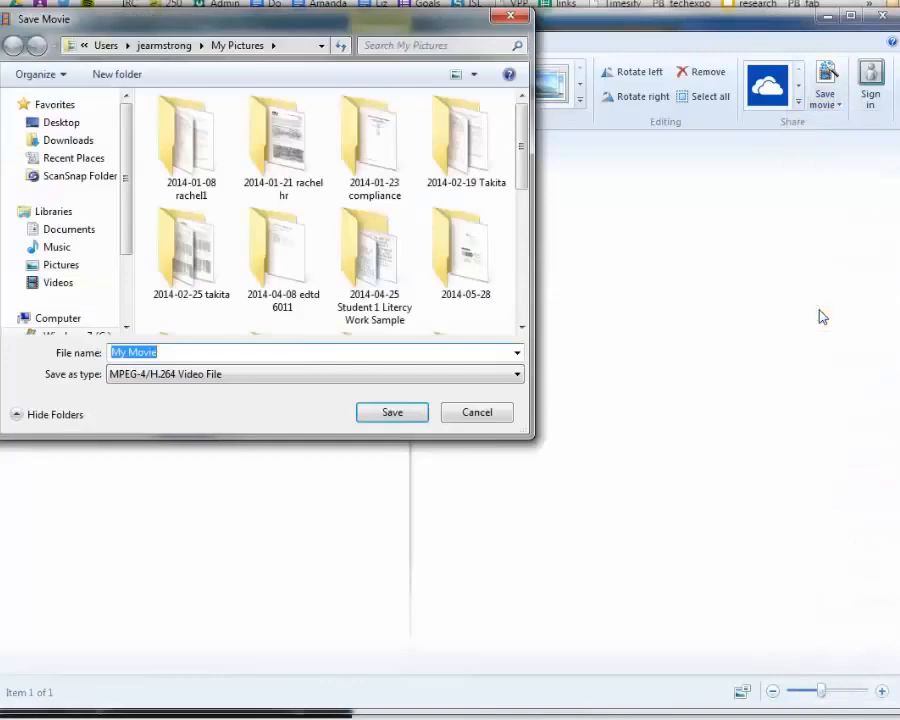
{"action": "left_click", "coordinate": [64, 125]}
{"action": "left_click", "coordinate": [179, 350]}
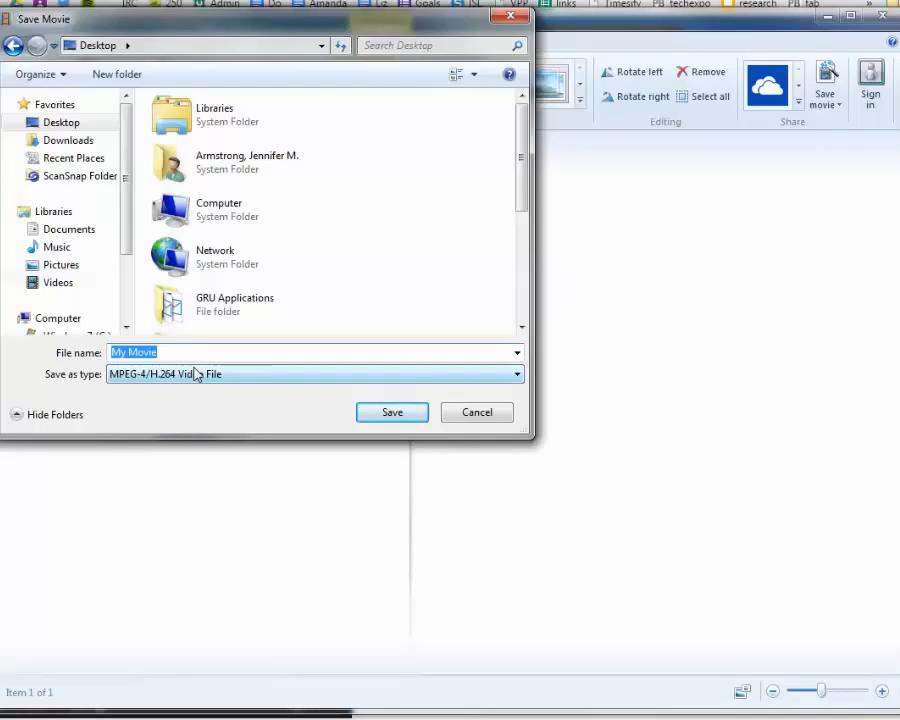
{"action": "type", "text": "lesson "}
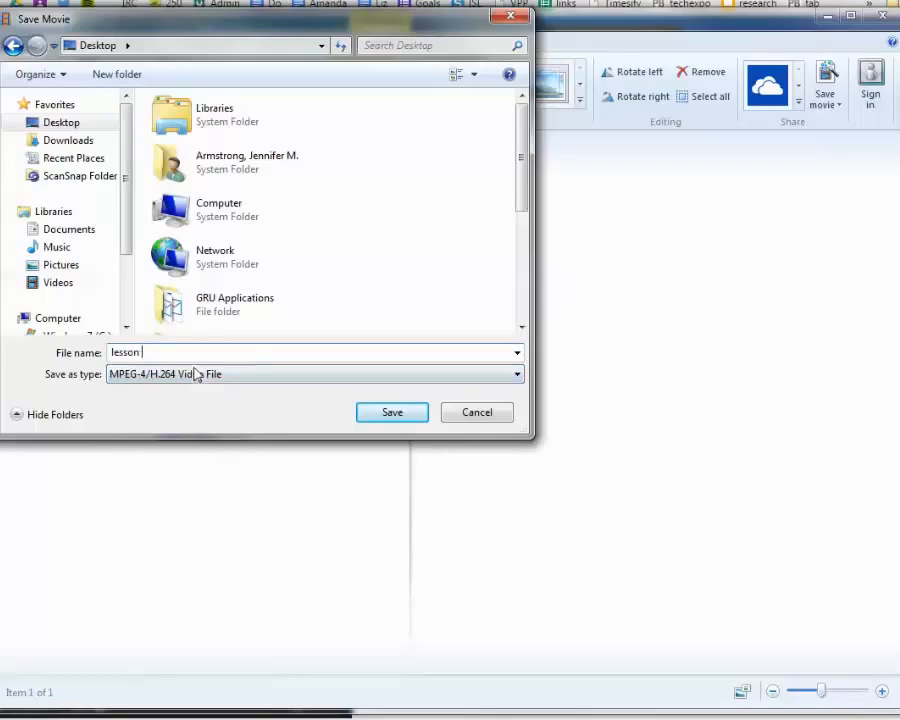
{"action": "type", "text": "3 clip 1"}
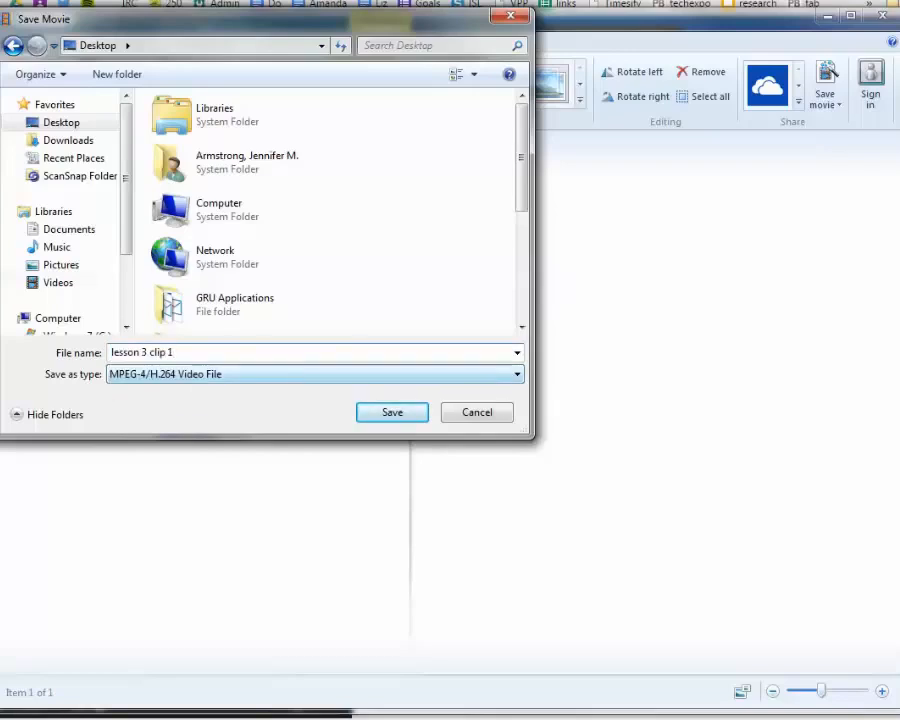
{"action": "left_click", "coordinate": [237, 385]}
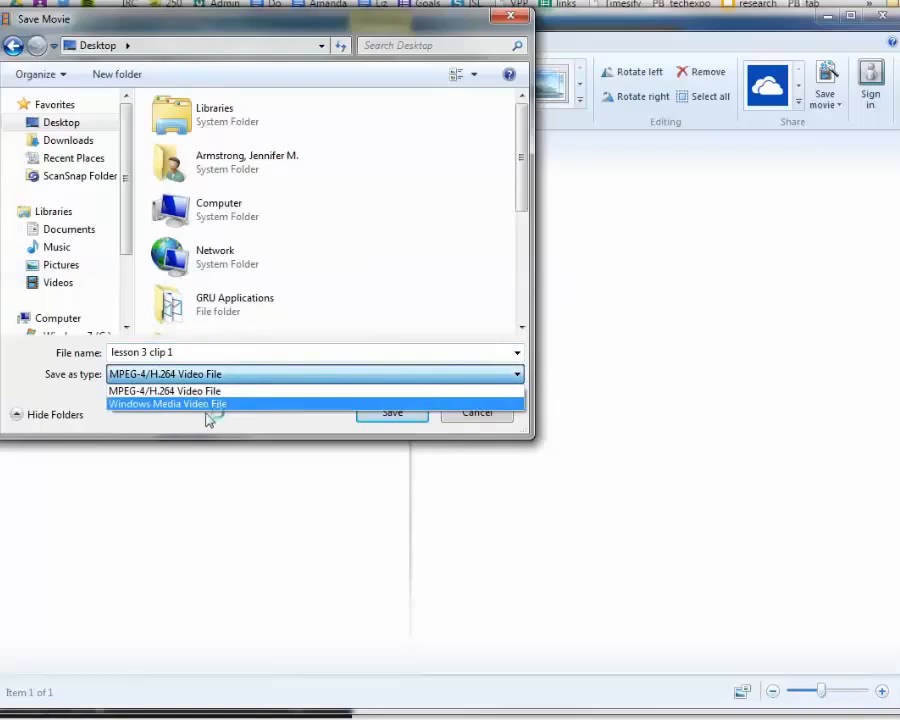
{"action": "left_click", "coordinate": [219, 404]}
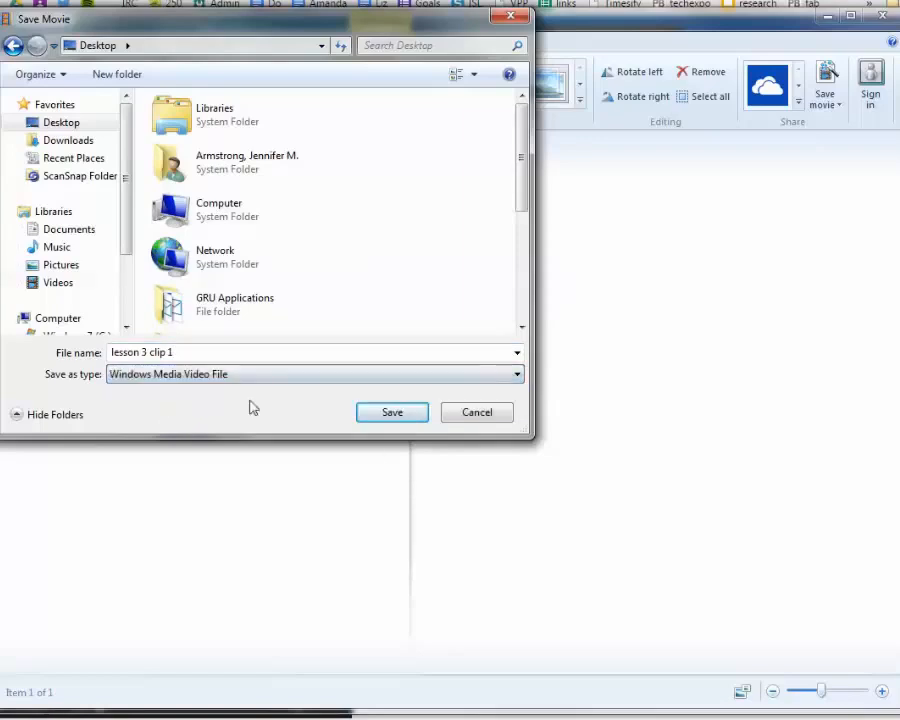
{"action": "left_click", "coordinate": [394, 413]}
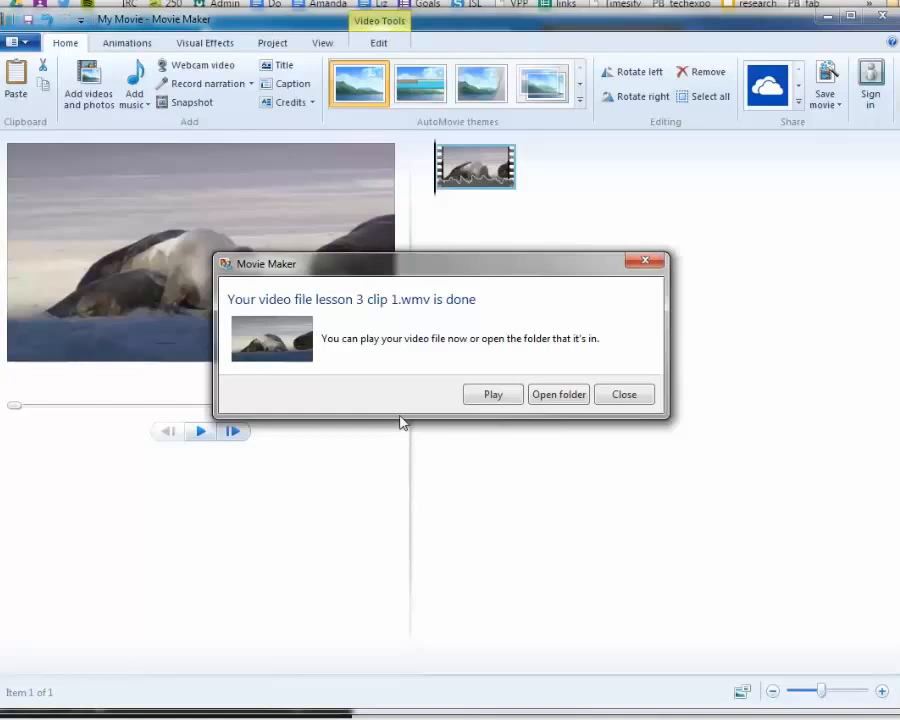
{"action": "left_click", "coordinate": [622, 394]}
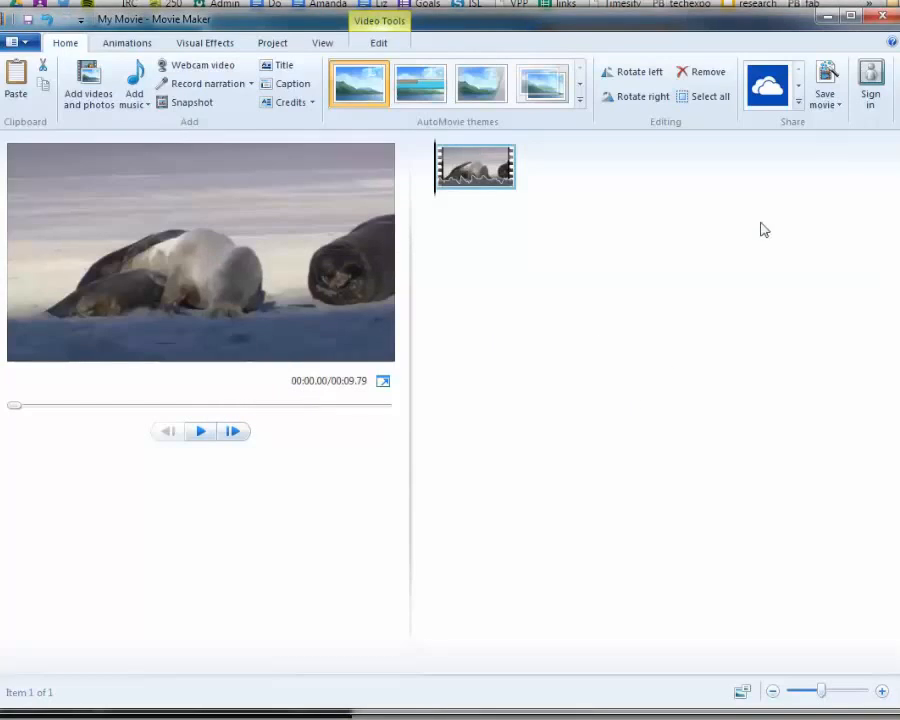
Return to the Video Tips web page and page through the Preparing Videos slides to slide 15 on file types and file size
{"action": "left_click", "coordinate": [829, 19]}
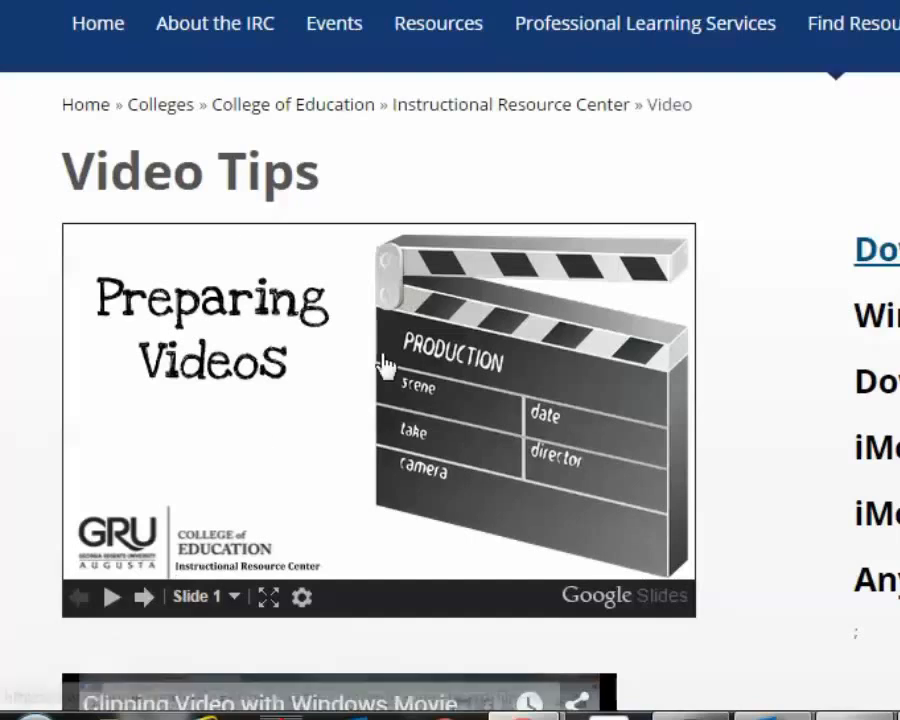
{"action": "left_click", "coordinate": [145, 597]}
{"action": "left_click", "coordinate": [145, 597]}
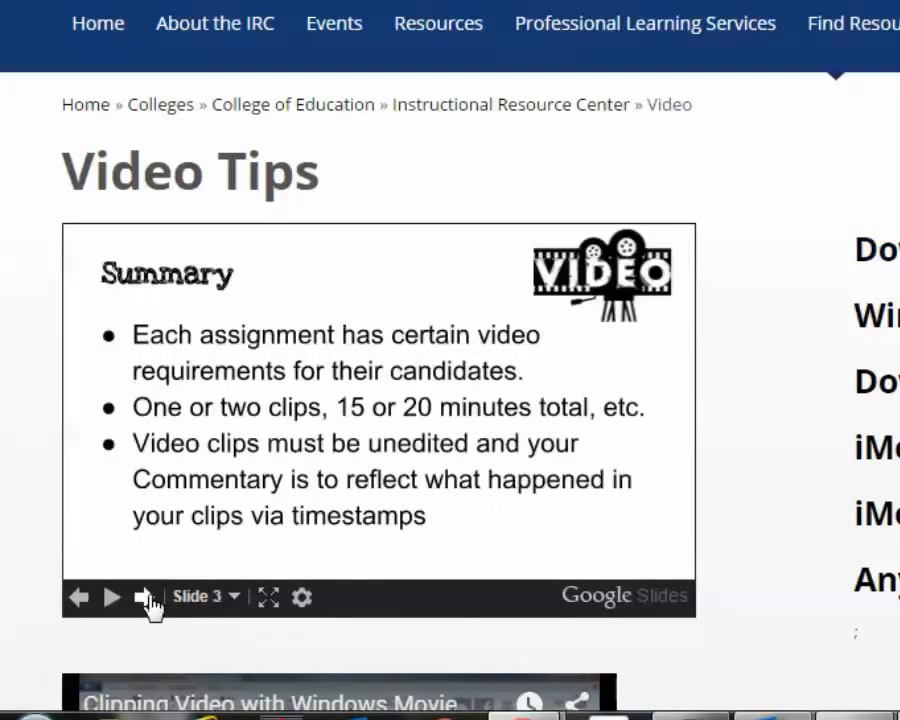
{"action": "left_click", "coordinate": [145, 597]}
{"action": "left_click", "coordinate": [145, 597]}
{"action": "left_click", "coordinate": [145, 597]}
{"action": "left_click", "coordinate": [145, 597]}
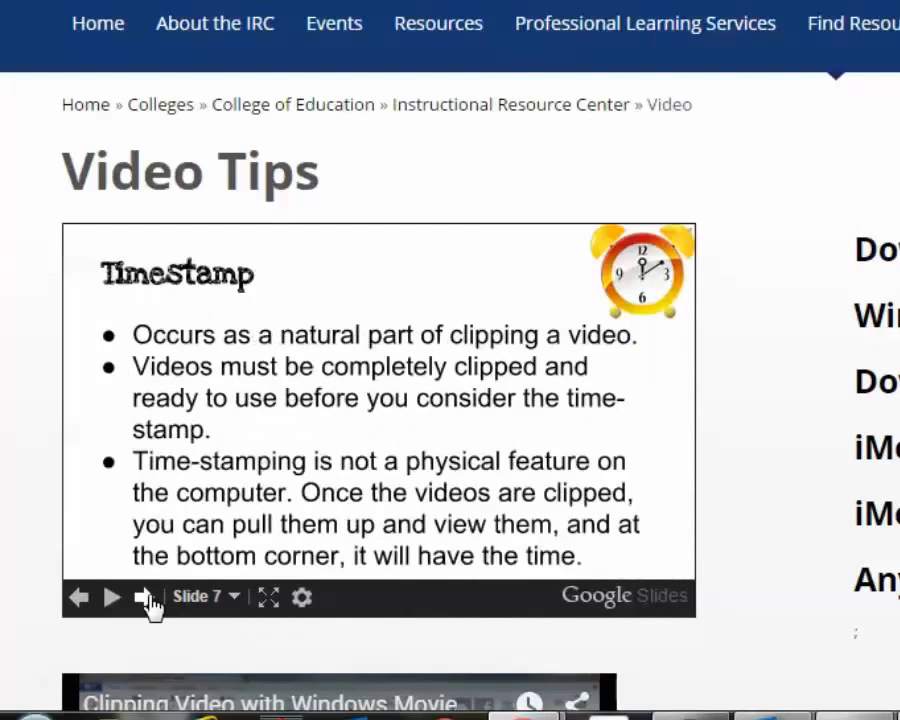
{"action": "left_click", "coordinate": [145, 597]}
{"action": "left_click", "coordinate": [145, 597]}
{"action": "left_click", "coordinate": [145, 597]}
{"action": "left_click", "coordinate": [145, 597]}
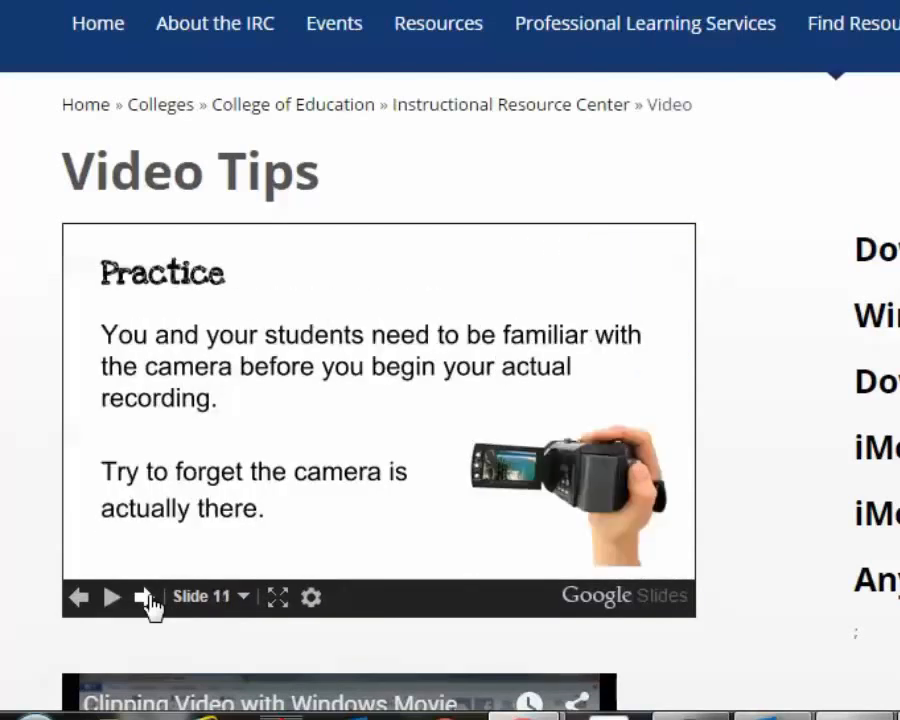
{"action": "left_click", "coordinate": [145, 597]}
{"action": "left_click", "coordinate": [145, 597]}
{"action": "left_click", "coordinate": [145, 597]}
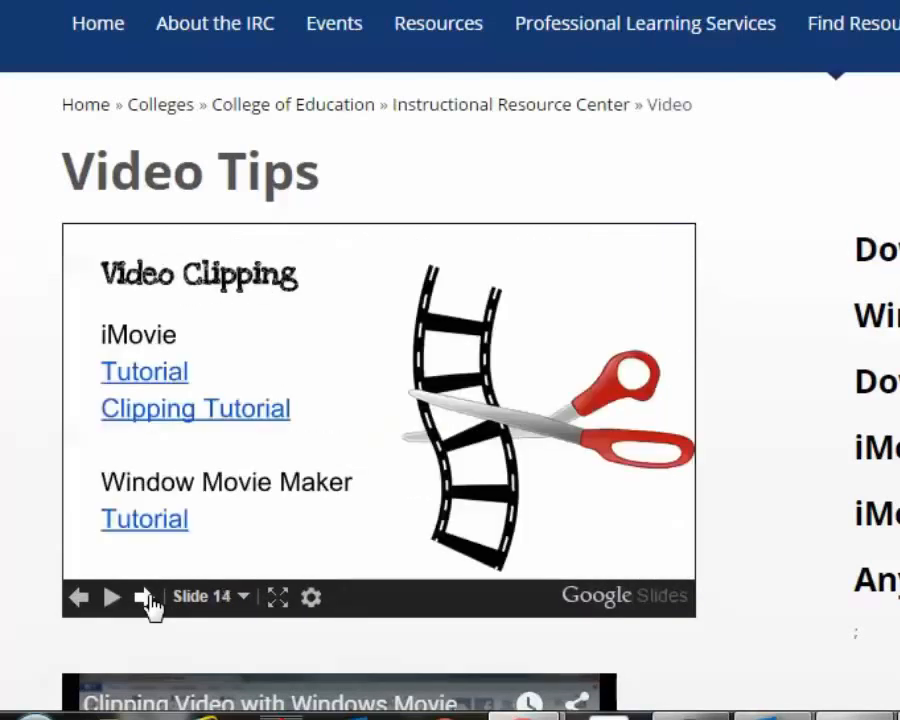
{"action": "left_click", "coordinate": [145, 597]}
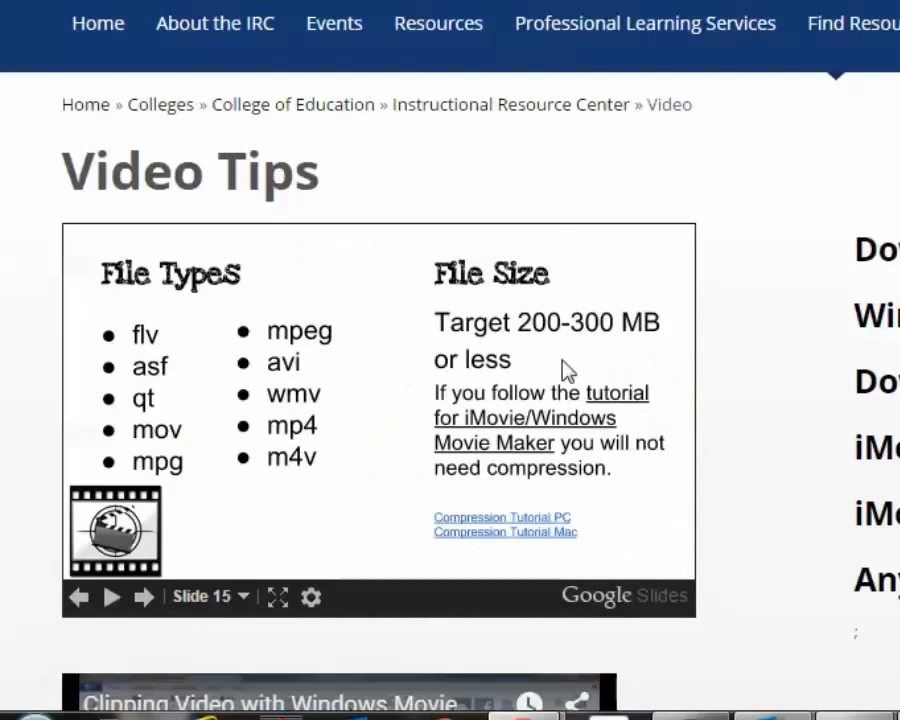